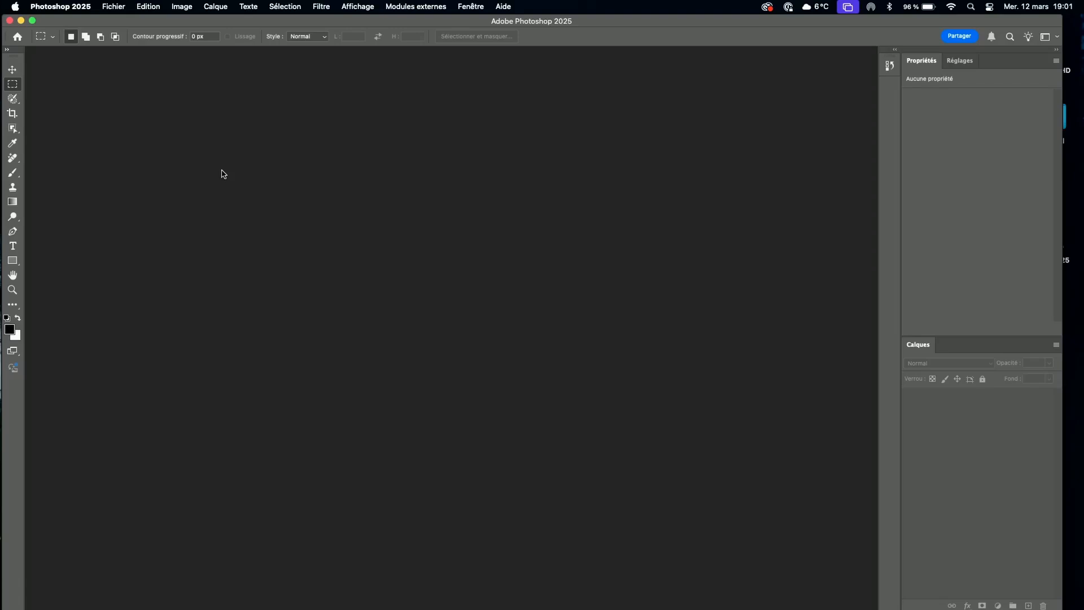
Open the General (Général) section of the application preferences.
left_click(15, 6)
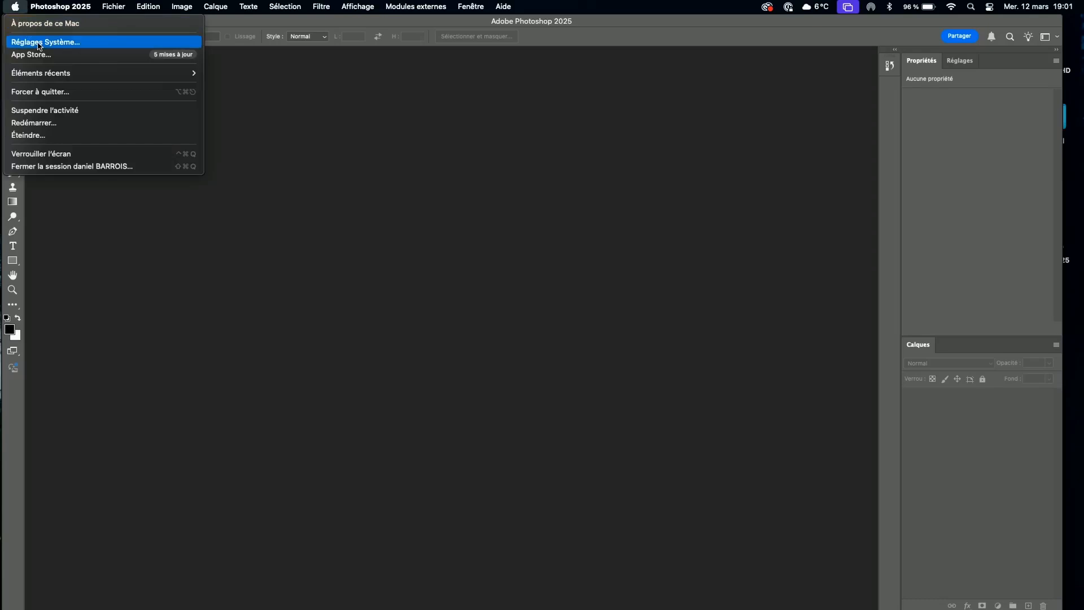
mouse_move(51, 8)
mouse_move(57, 49)
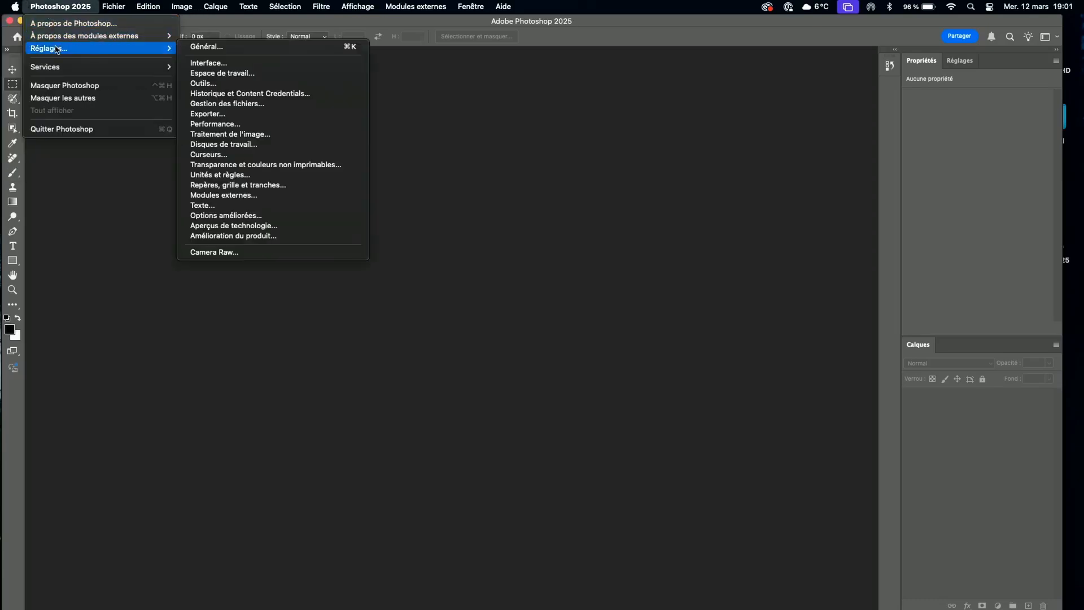
left_click(240, 53)
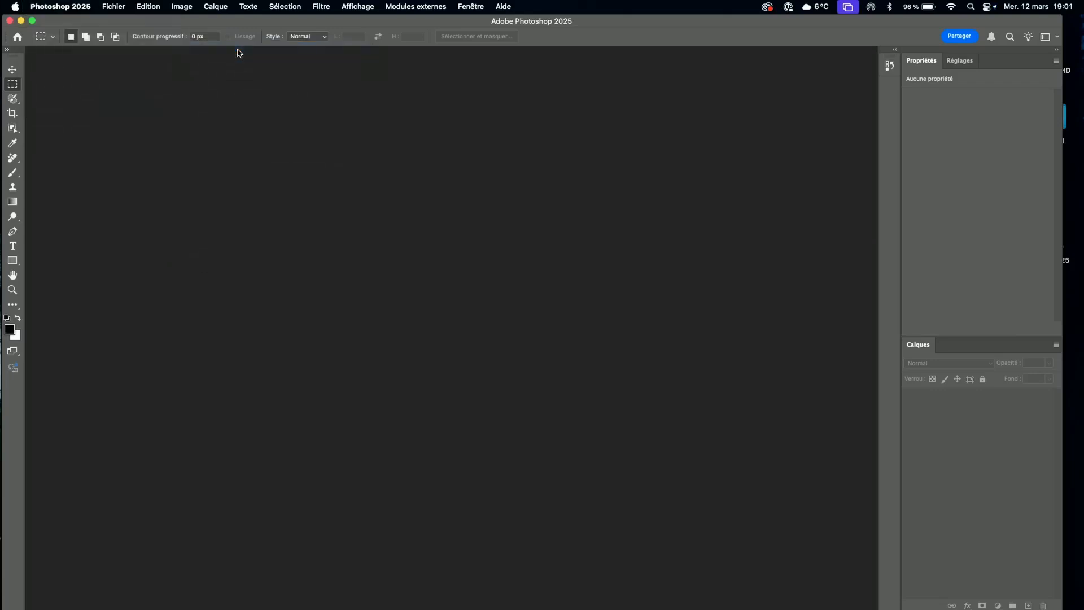
left_click_drag(330, 113, 293, 87)
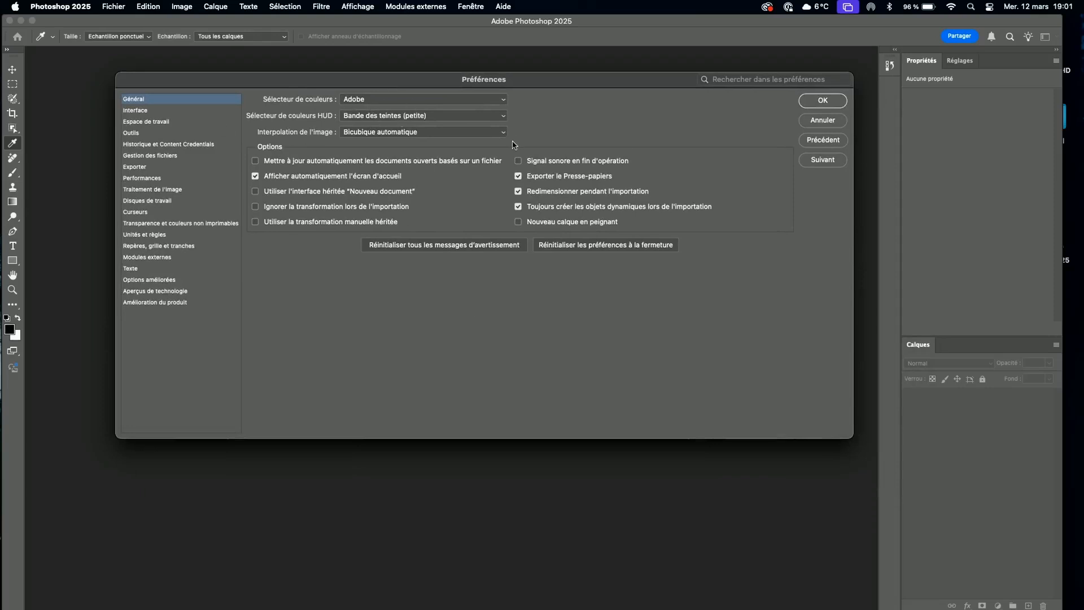
In the Outils preferences, disable rich tooltips (infobulles riches) and Défilement prolongé, and enable scroll-wheel zoom and centring at the click location.
left_click(131, 134)
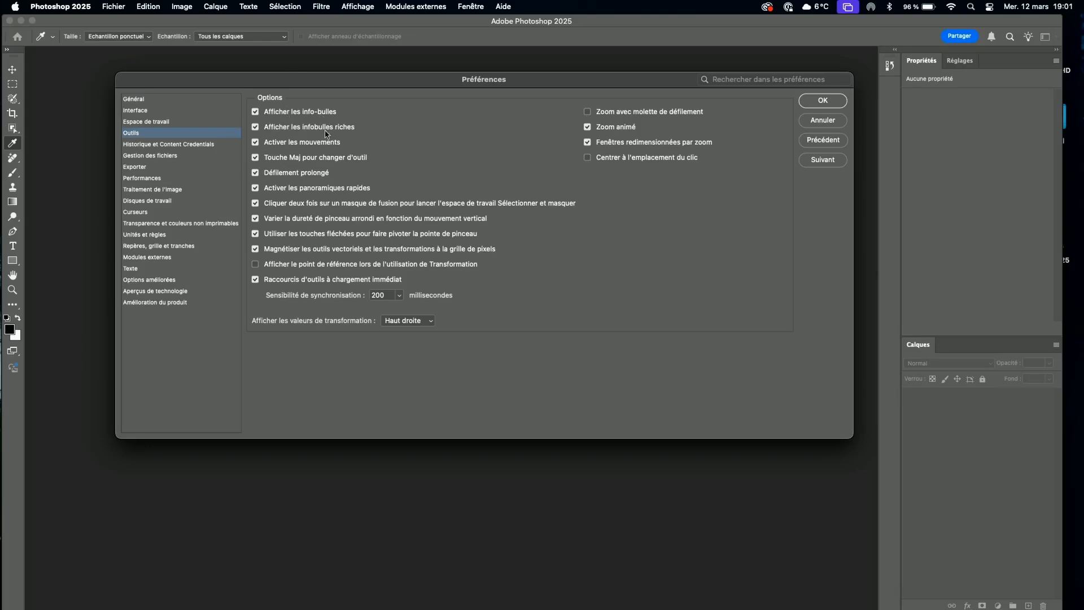
left_click(255, 128)
left_click(588, 112)
left_click(587, 157)
left_click(255, 173)
In the Gestion des fichiers preferences, set the maximised compatibility of PSD and PSB files to Toujours.
left_click(162, 158)
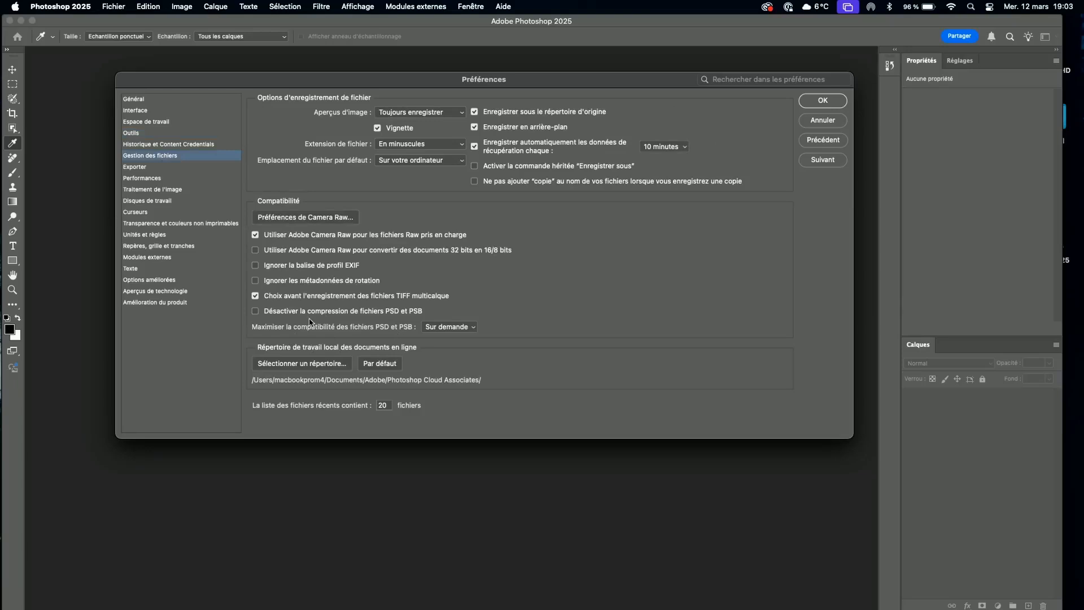
left_click(461, 331)
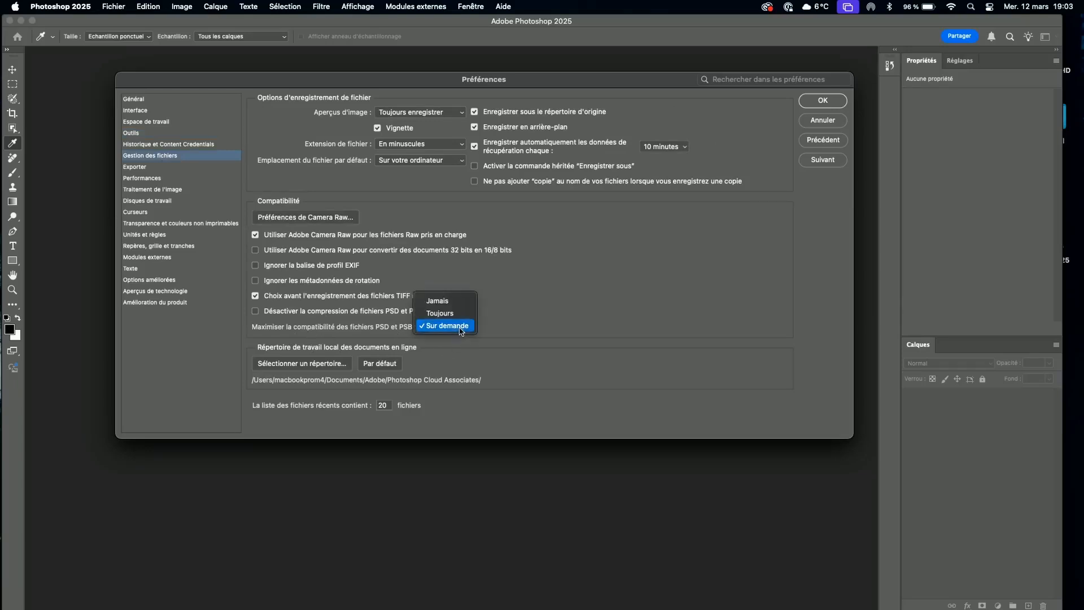
left_click(446, 313)
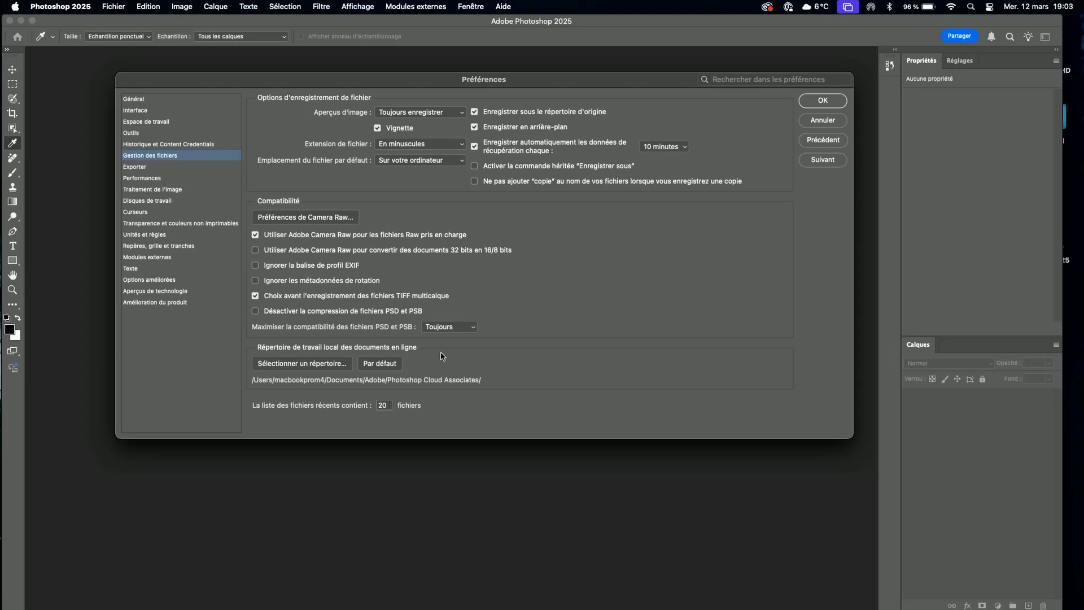
In the Performances preferences, try the web design and Par défaut / Photos cache presets, ending on Dimensions de pixels immenses.
left_click(145, 180)
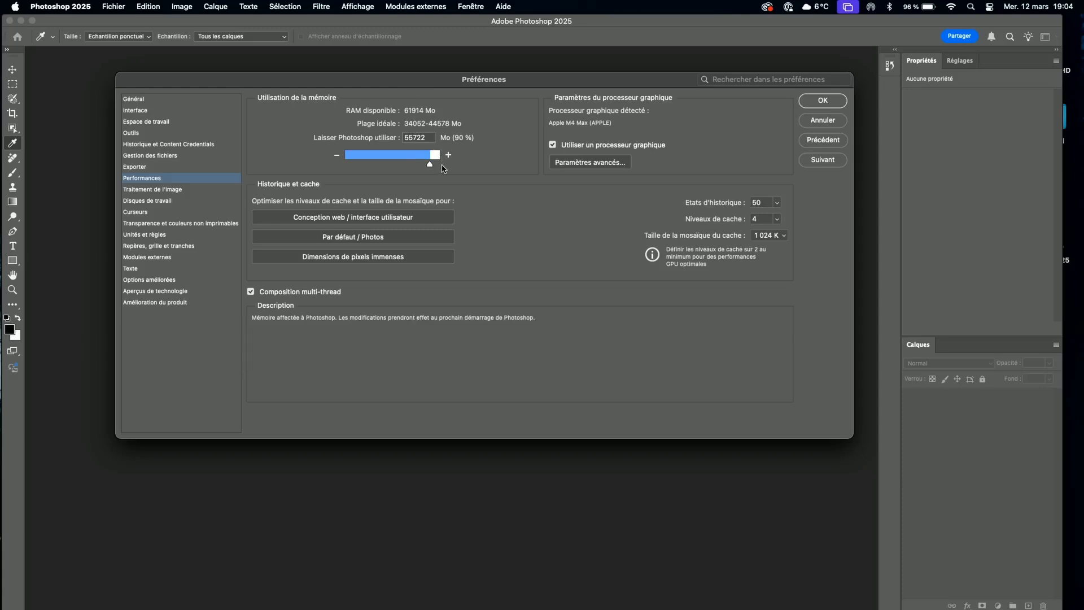
left_click(351, 219)
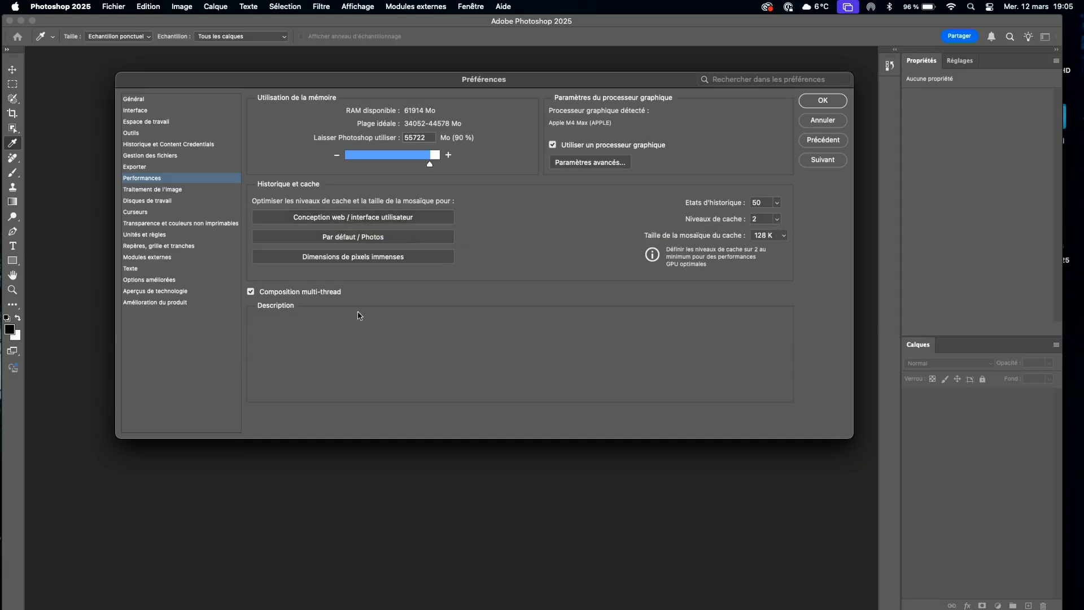
left_click(355, 240)
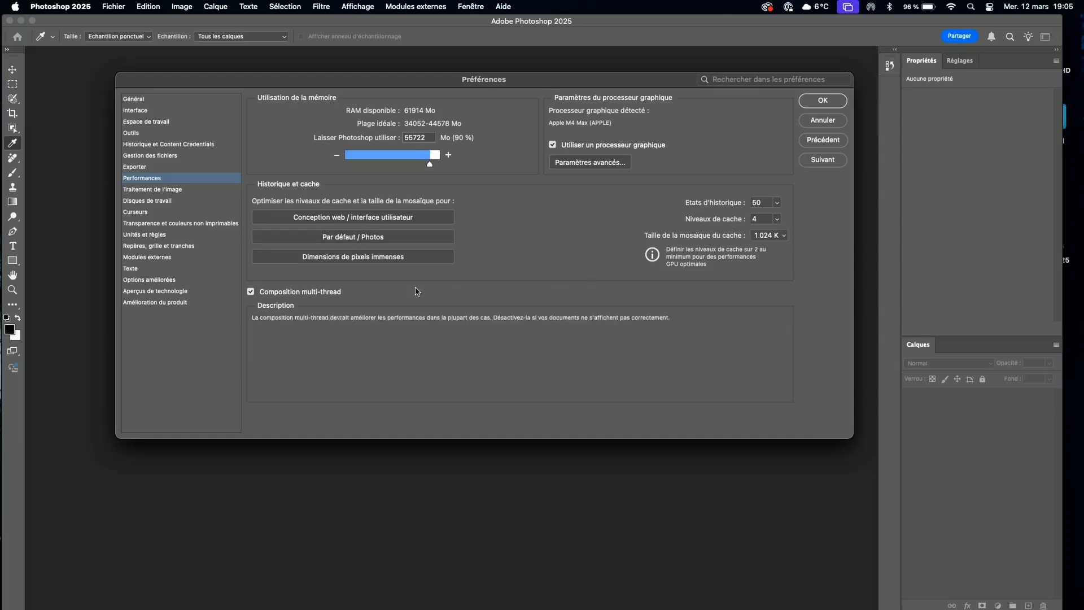
left_click(362, 260)
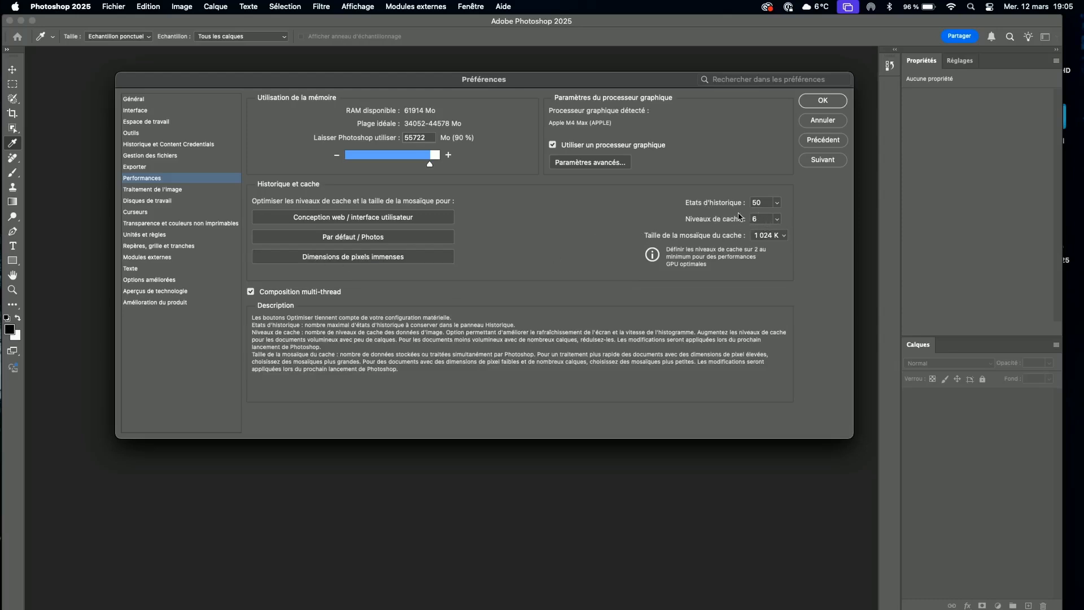
Set the cache levels to 8, reapplying the Dimensions de pixels immenses preset between the two adjustments.
left_click(778, 221)
left_click_drag(777, 234, 799, 234)
left_click(429, 262)
left_click(777, 219)
left_click_drag(774, 235, 793, 234)
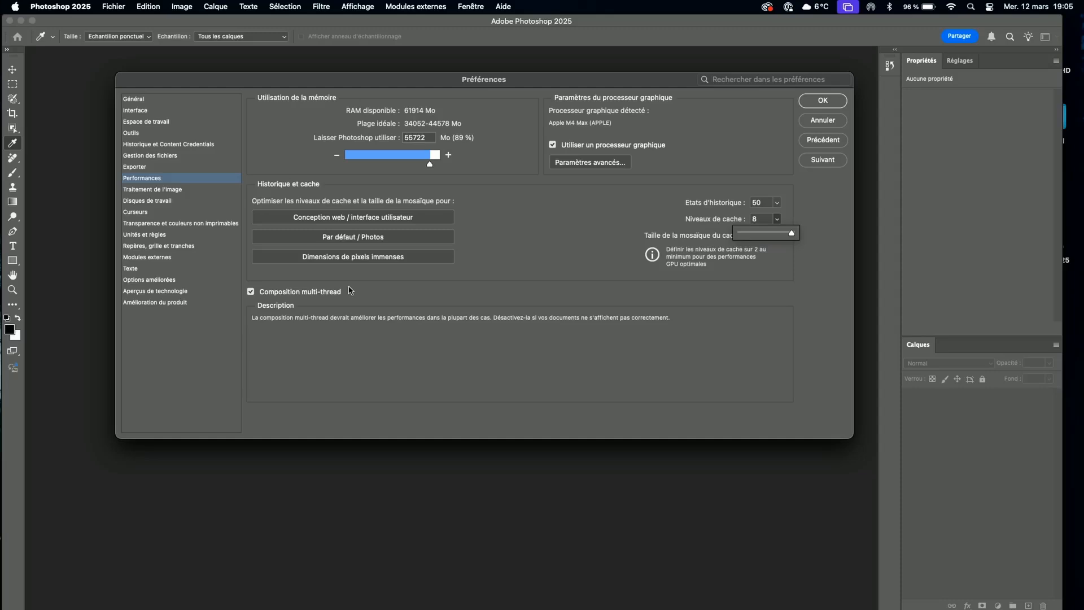
In the Traitement de l'image preferences, set subject selection and background removal to Cloud (Résultats détaillés).
left_click(169, 191)
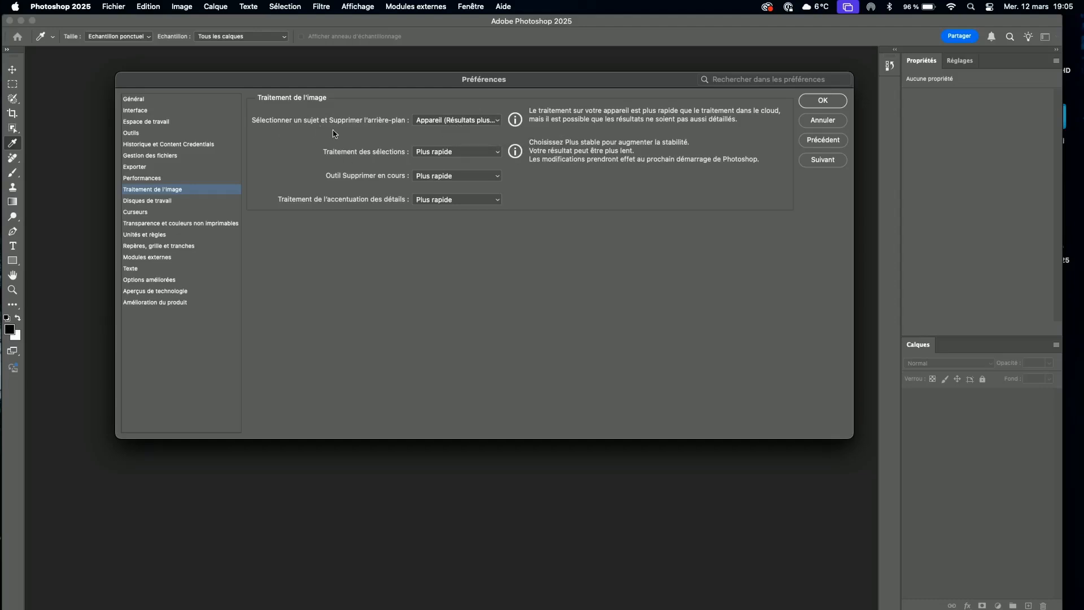
left_click(465, 121)
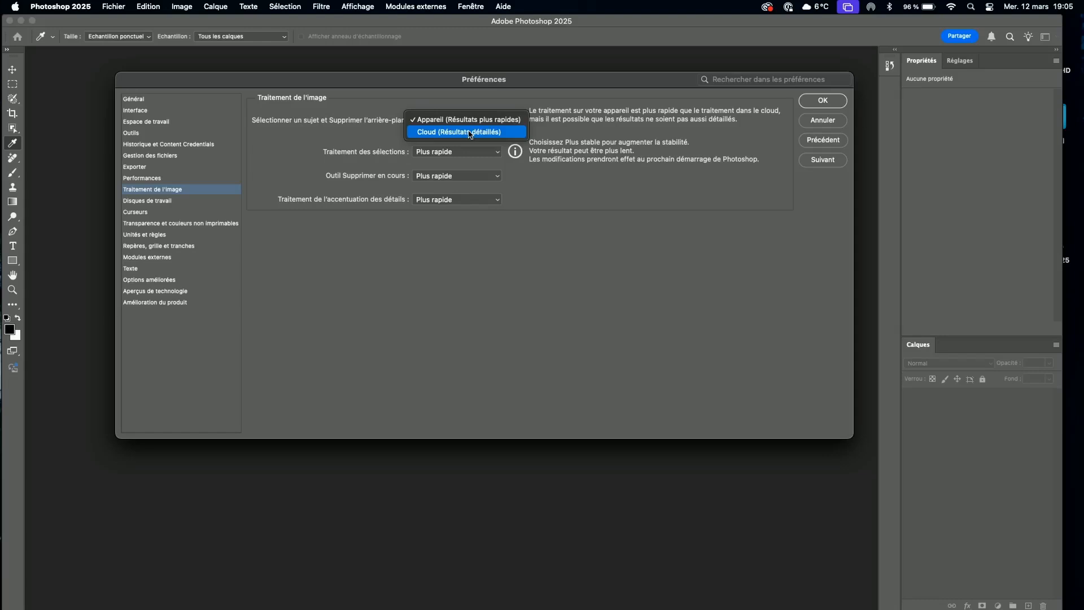
left_click(470, 133)
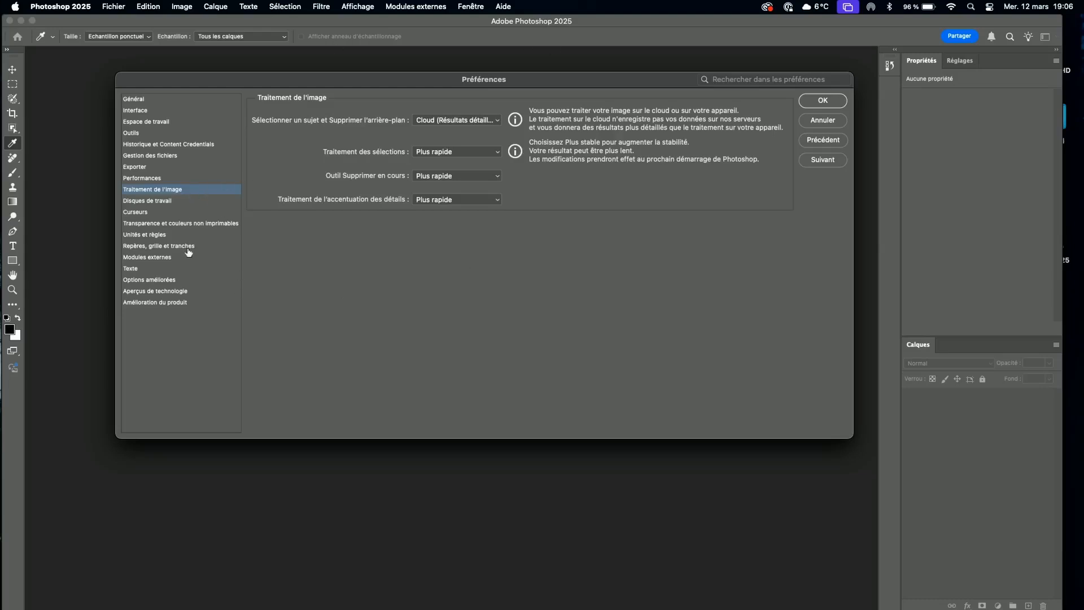
In the Curseurs preferences, enable the crosshair in the brush tip and set the other cursors to Précis.
left_click(132, 213)
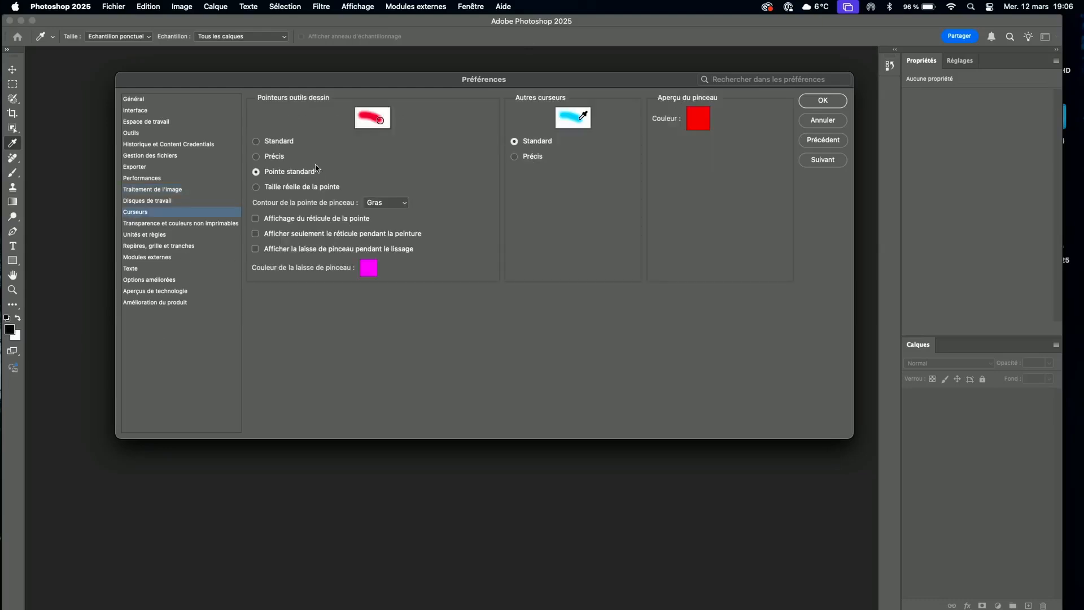
left_click(256, 219)
left_click(515, 157)
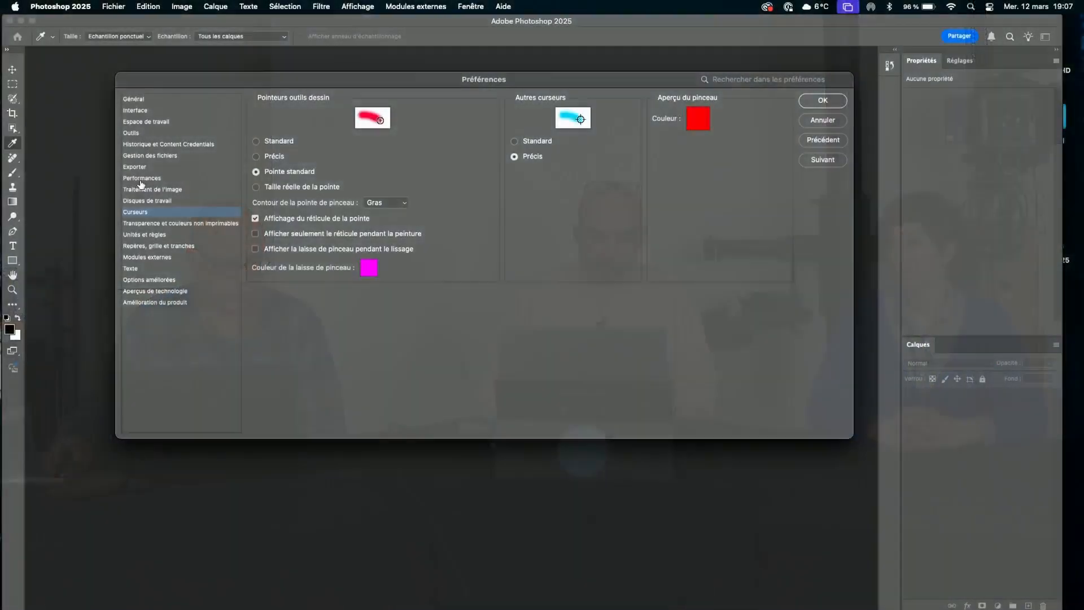
In the Exporter preferences, set the quick export format to JPG with quality 6.
left_click(135, 168)
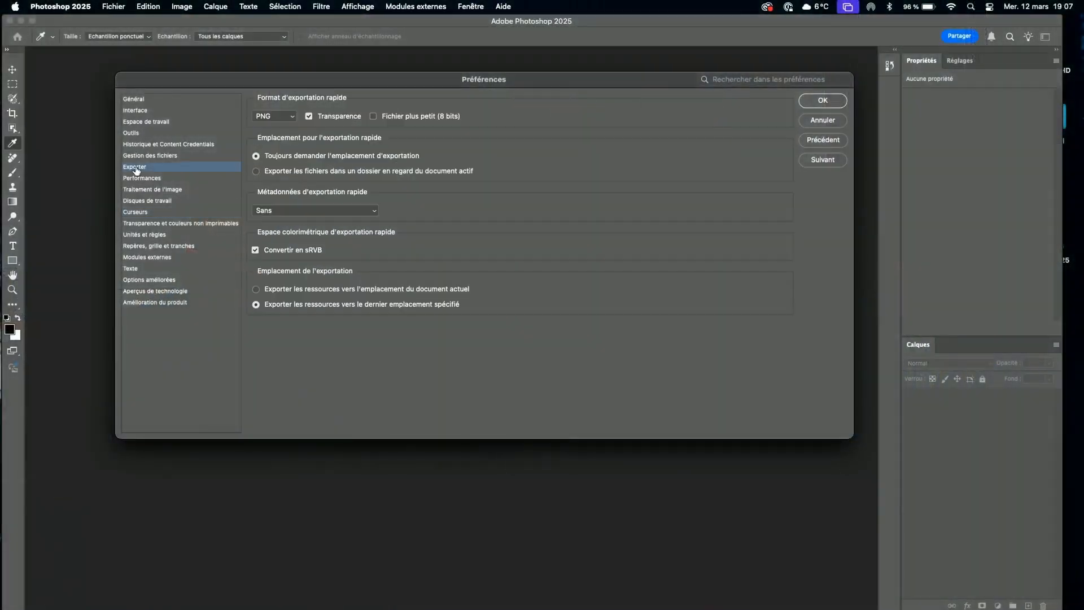
left_click(280, 117)
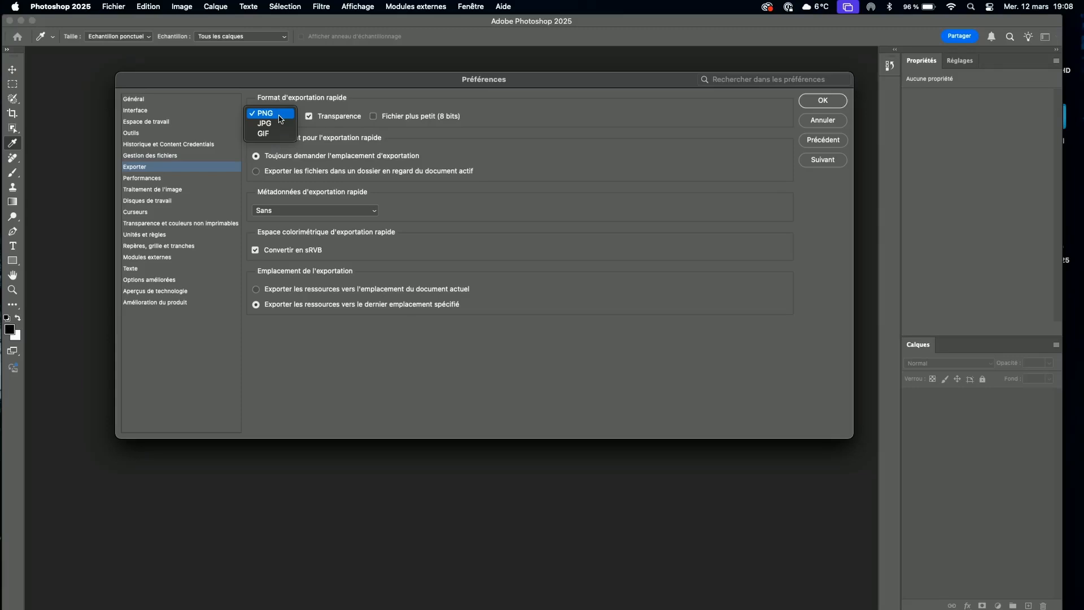
left_click(279, 123)
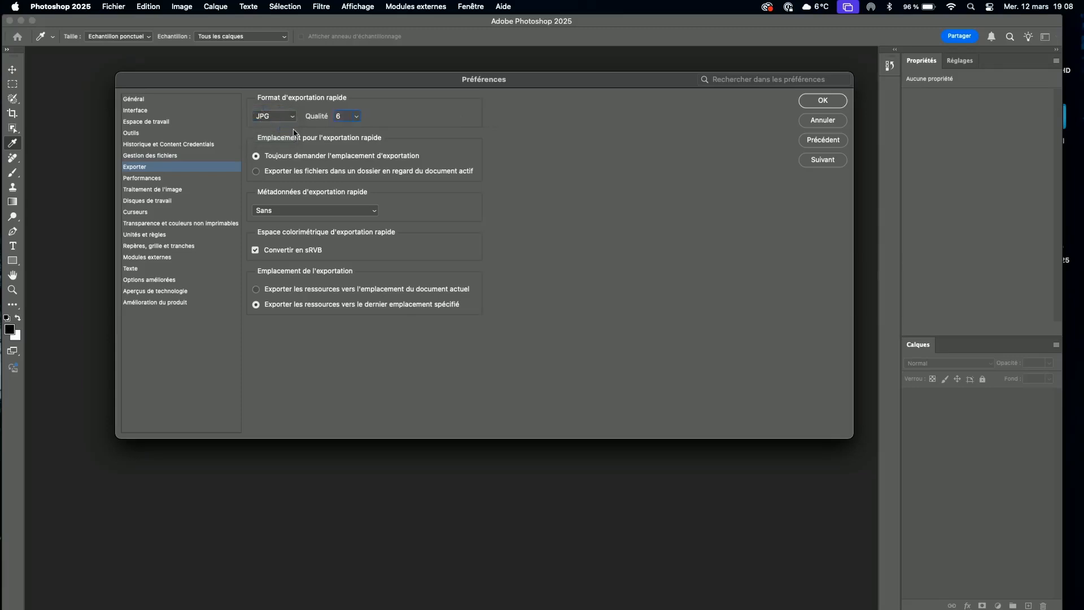
left_click(358, 118)
left_click_drag(356, 130, 357, 132)
left_click(380, 107)
Keep the quick export metadata at Sans and apply the preferences.
left_click(301, 211)
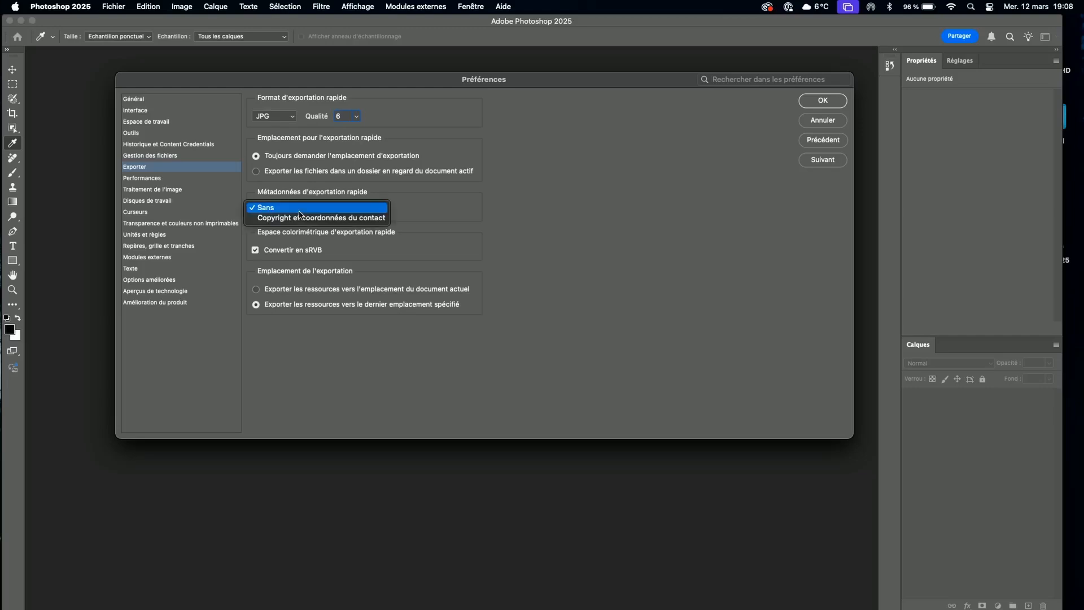
left_click(299, 209)
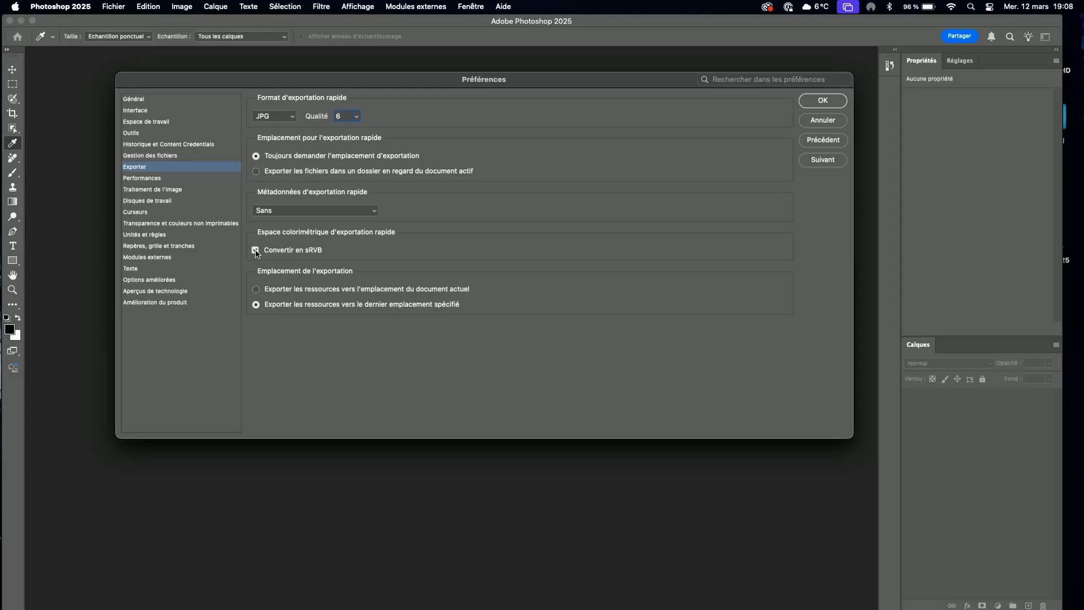
left_click(823, 101)
left_click(115, 7)
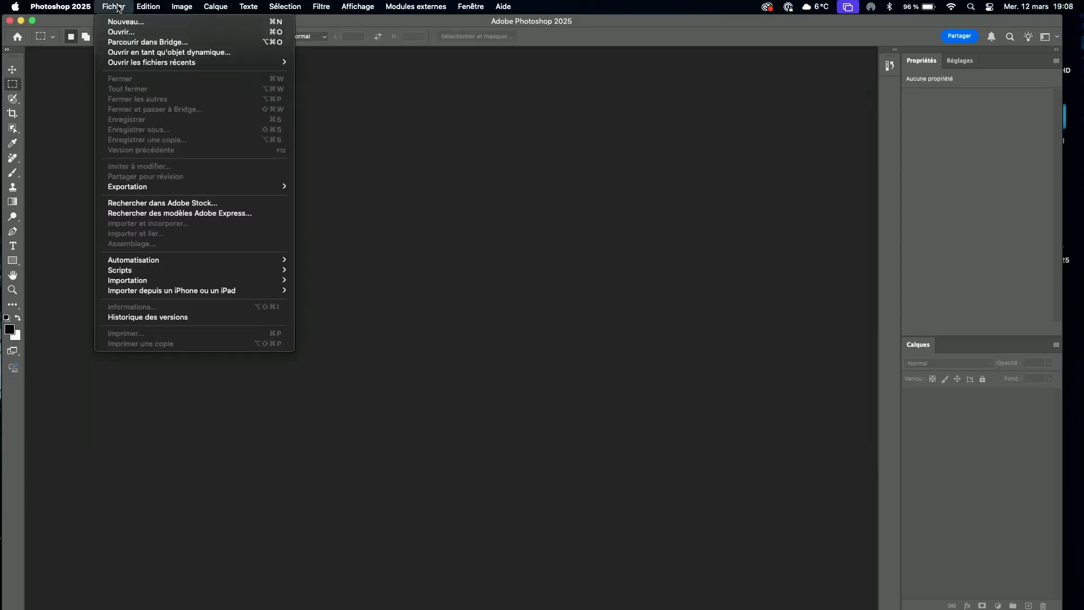
mouse_move(141, 189)
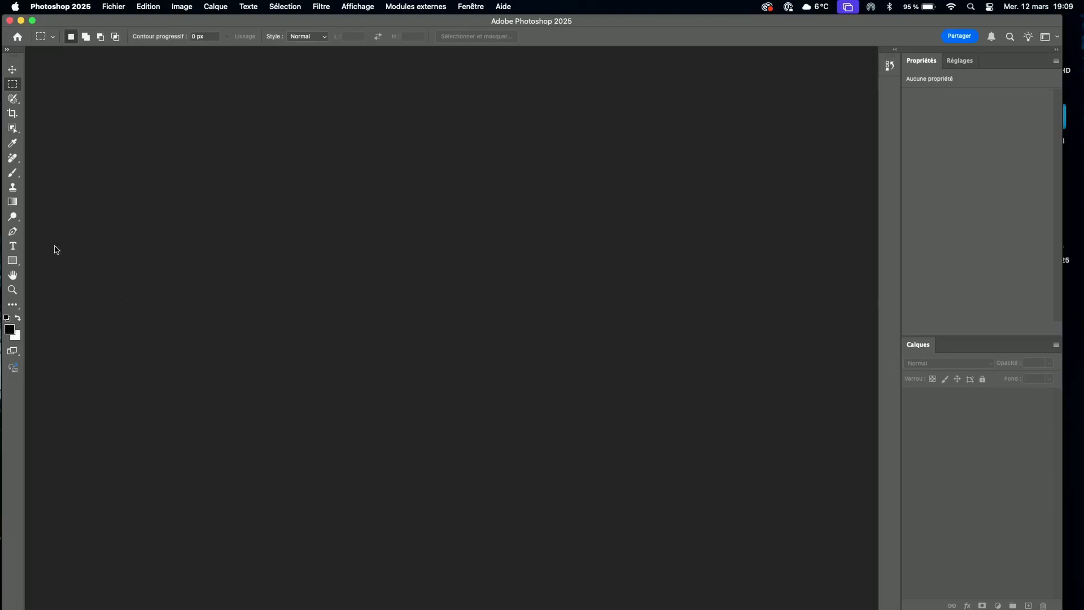
Expand the toolbar to two columns and detach the Réglages panel as a floating panel over the workspace.
left_click(6, 50)
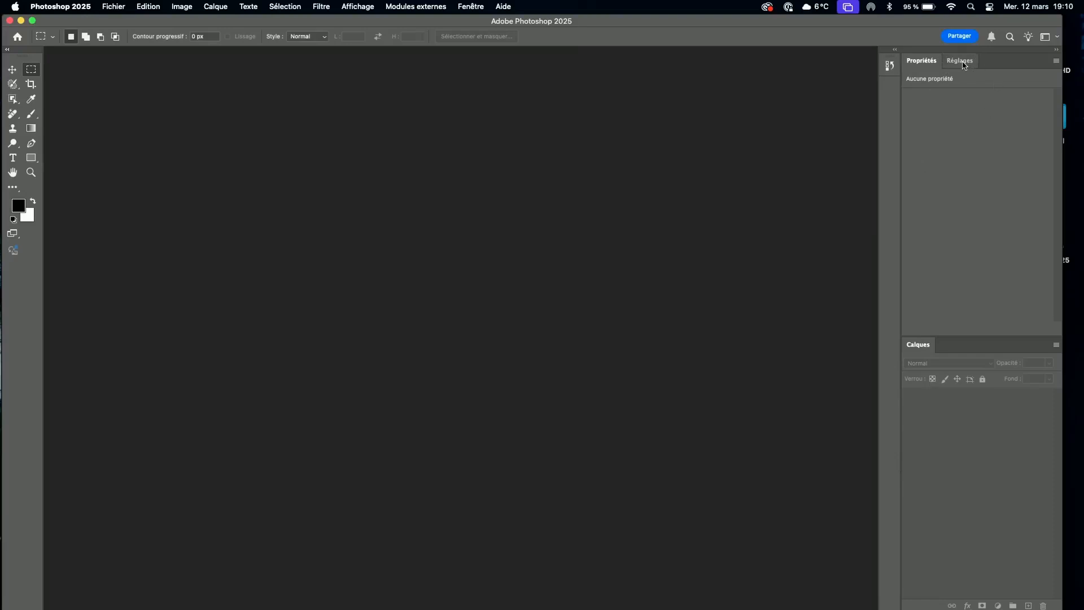
left_click_drag(964, 66, 277, 208)
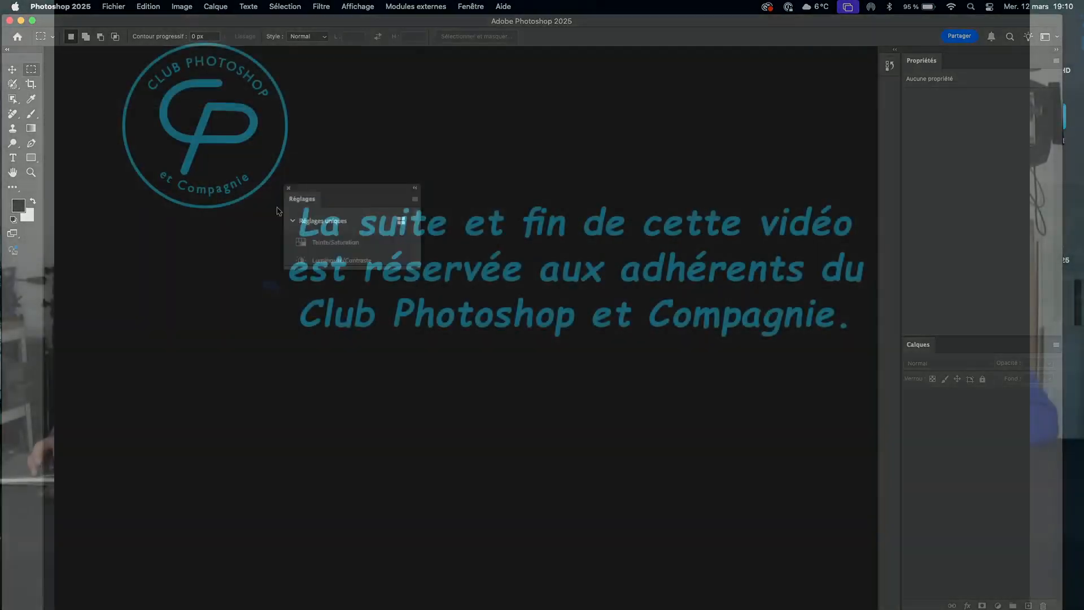